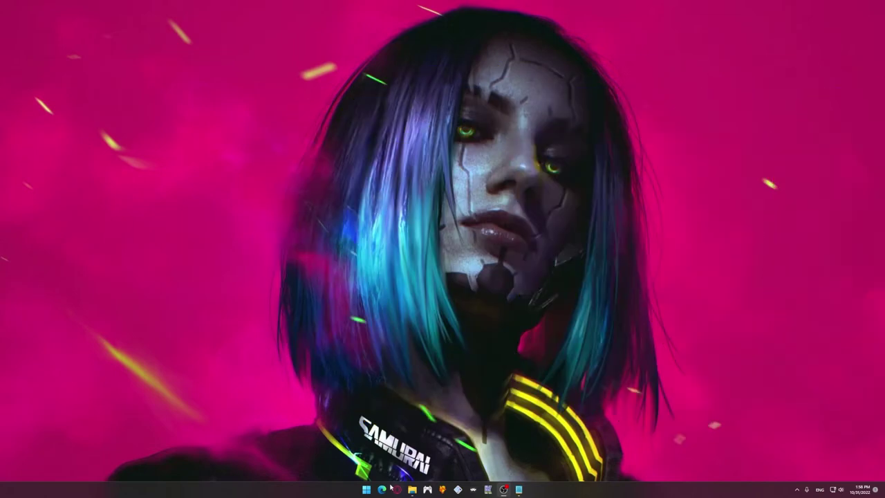
# - In DuckStation's display settings, set the renderer to Hardware (Vulkan) and enable VSync, Linear Upscaling and Stretch To Fill
pyautogui.click(442, 491)
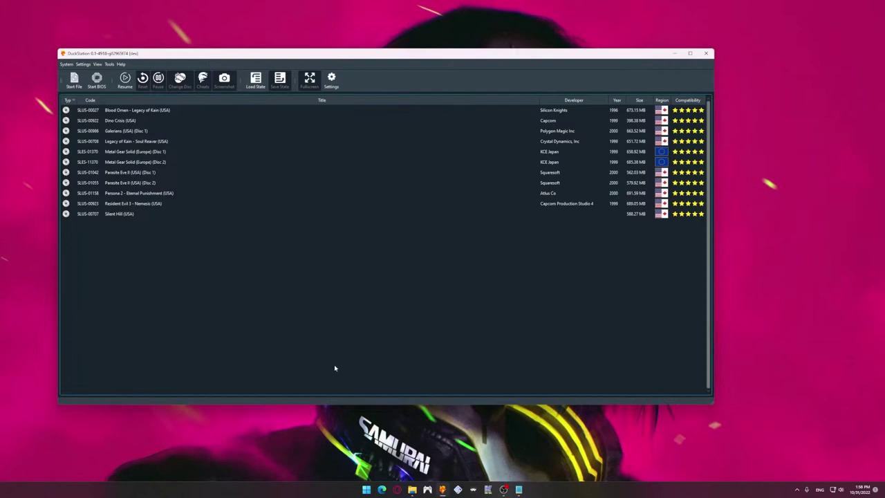
pyautogui.click(331, 81)
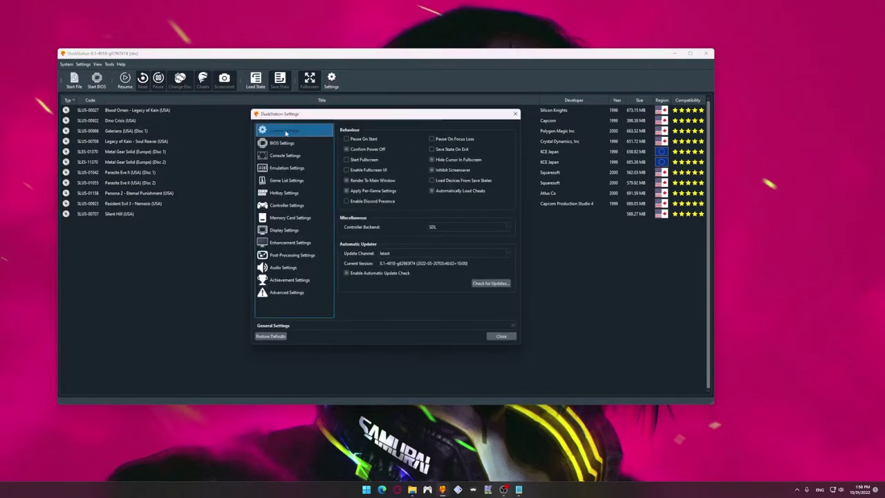
pyautogui.click(294, 231)
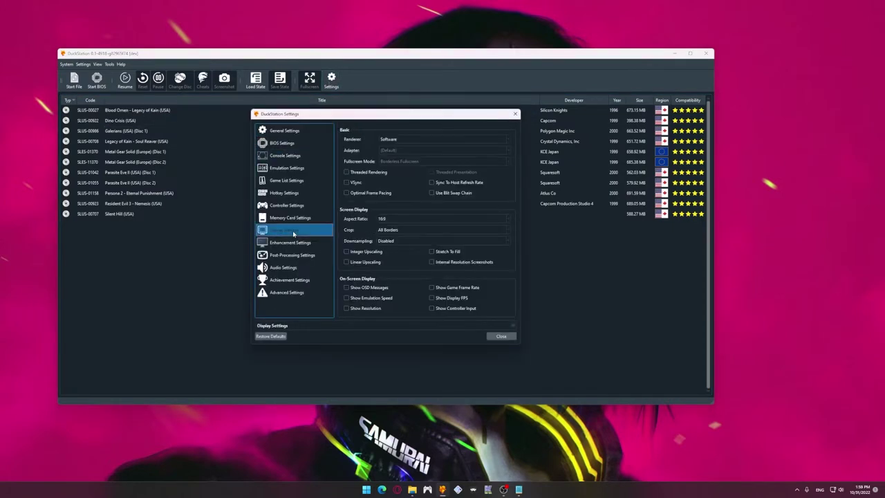
pyautogui.click(428, 141)
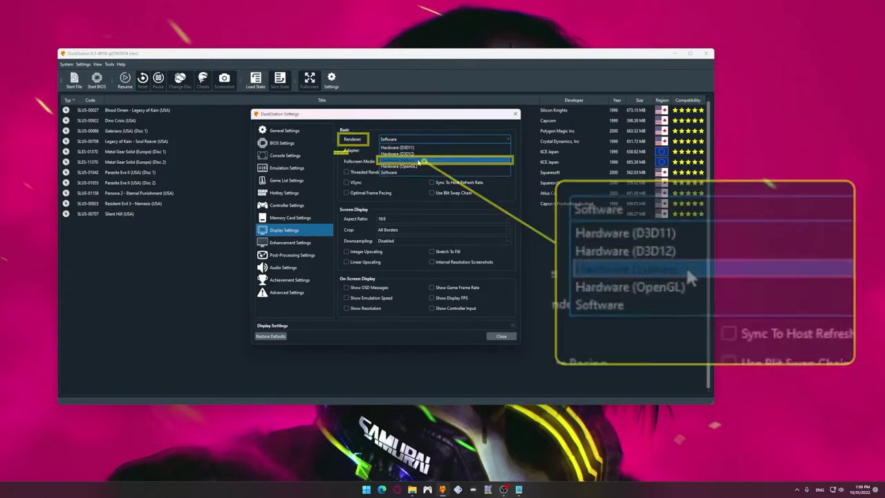
pyautogui.click(418, 161)
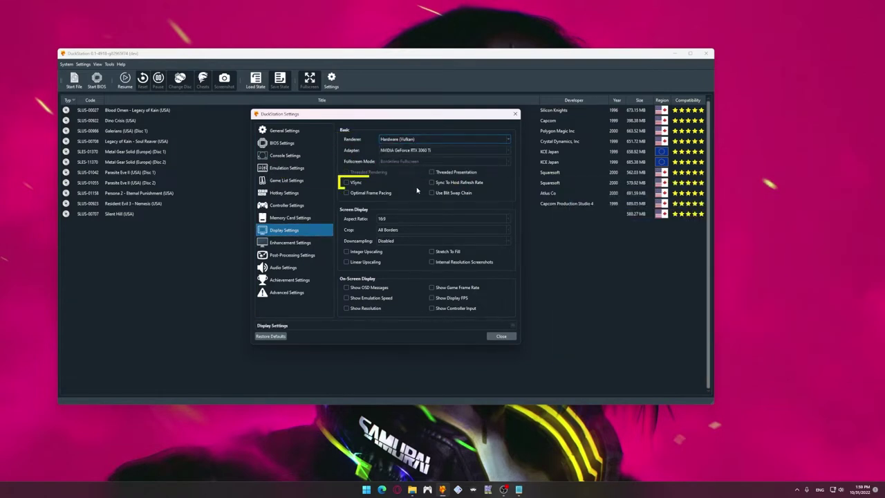
pyautogui.click(352, 183)
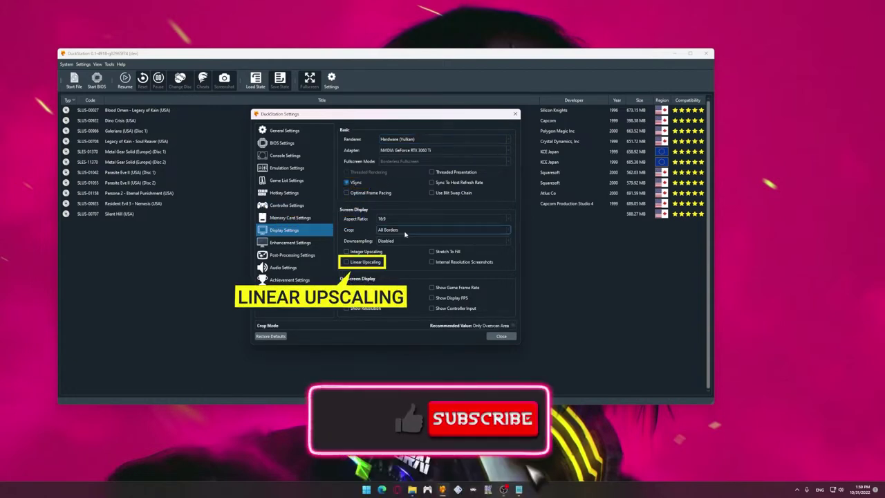
pyautogui.click(348, 262)
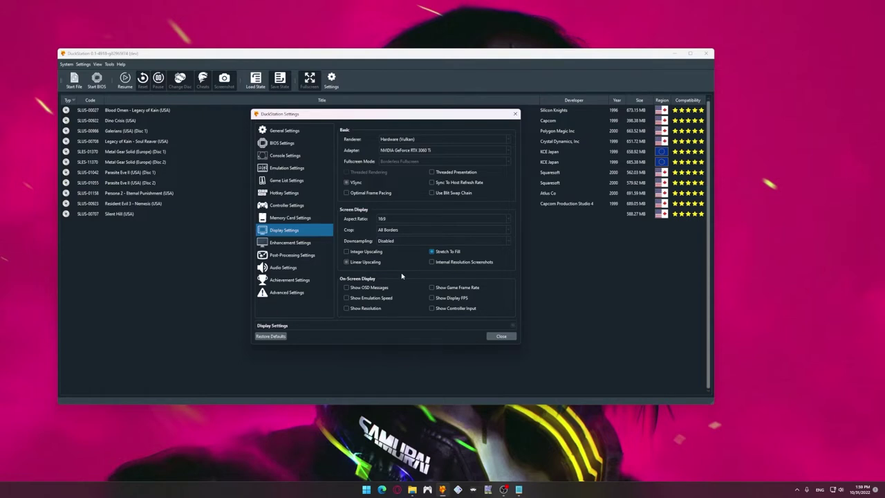
# - In the enhancement settings, set the internal resolution scale to 5x (for 1080p) and texture filtering to xBR (No Edge Blending)
pyautogui.click(289, 244)
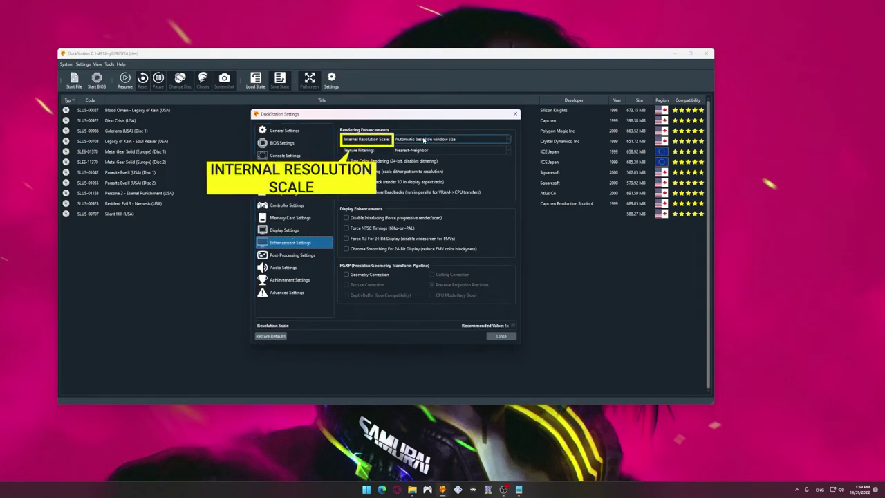
pyautogui.click(424, 139)
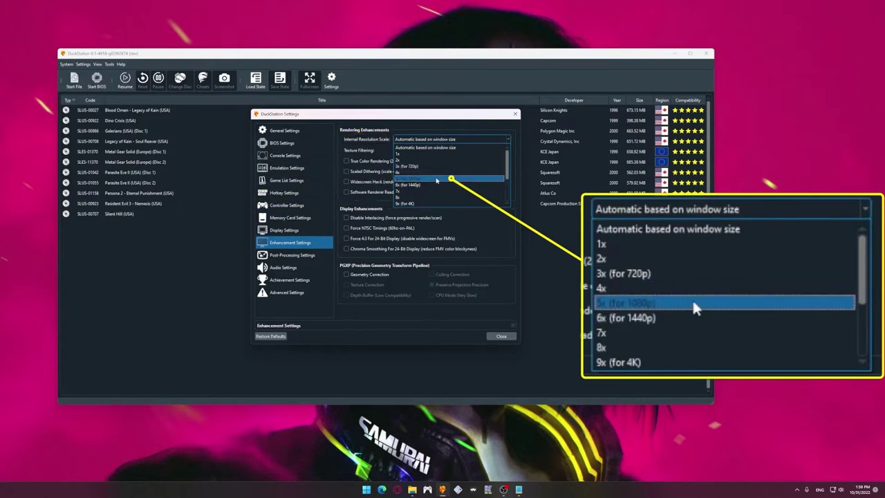
pyautogui.click(436, 180)
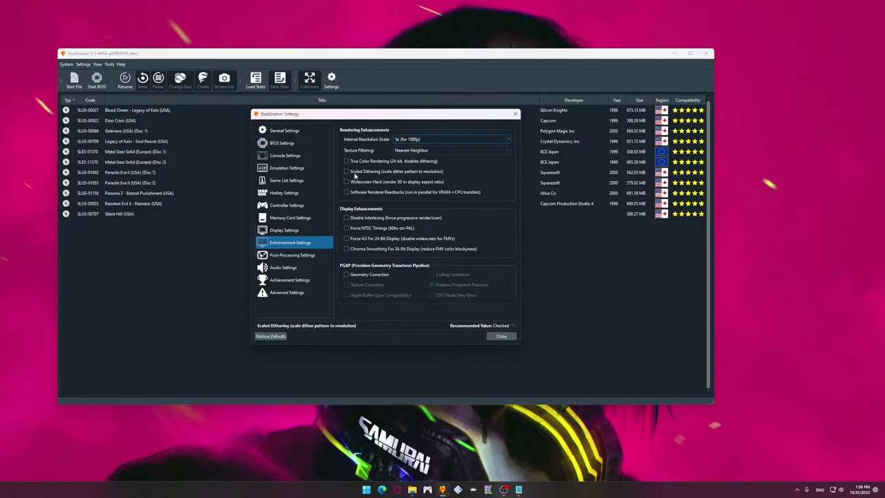
pyautogui.click(443, 150)
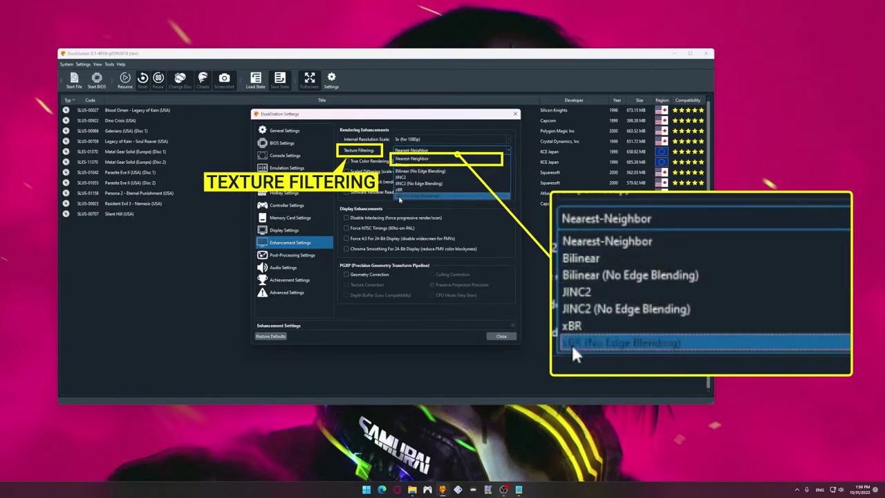
pyautogui.click(429, 197)
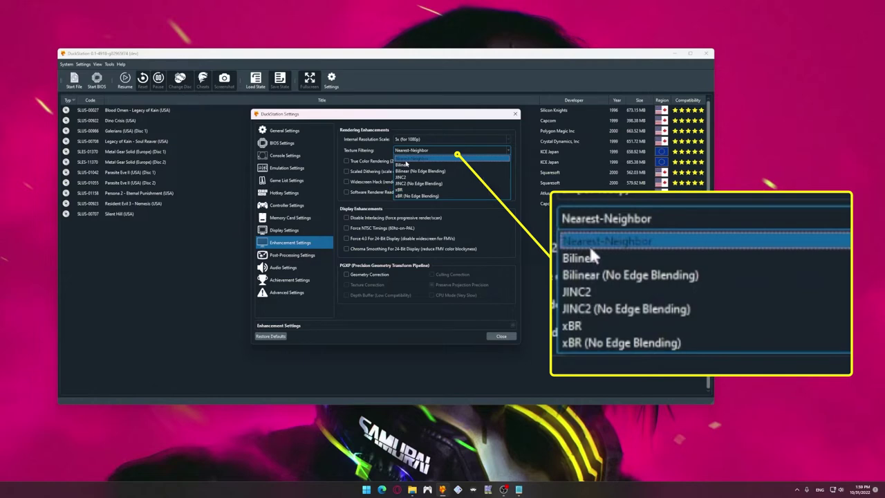
pyautogui.click(422, 198)
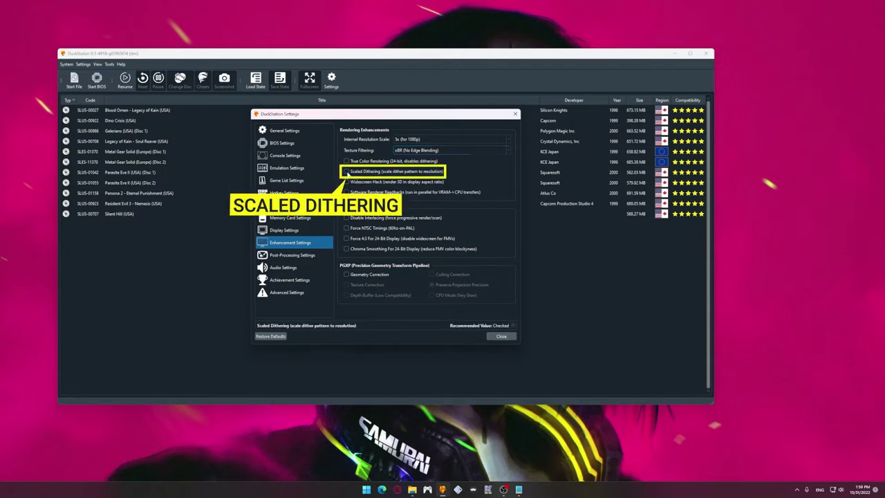
# - Enable Scaled Dithering, Widescreen Hack, and PGXP Geometry, Culling and Texture Correction, and close the settings
pyautogui.click(347, 172)
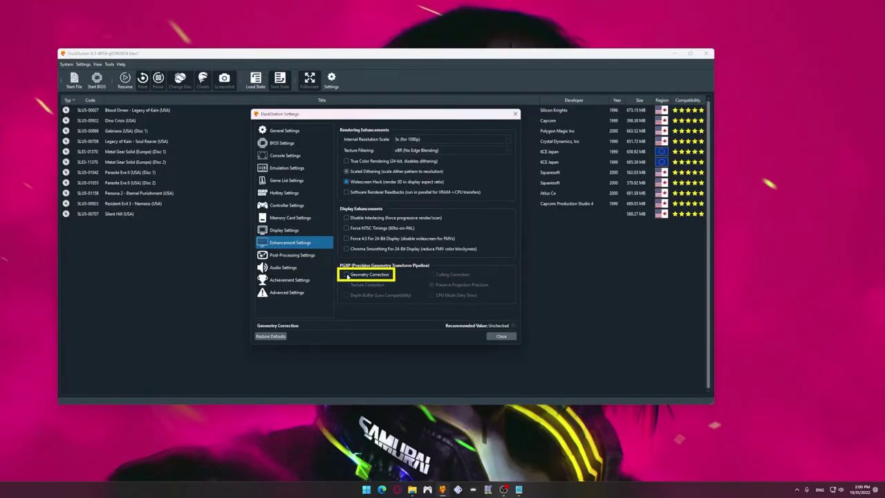
pyautogui.click(346, 275)
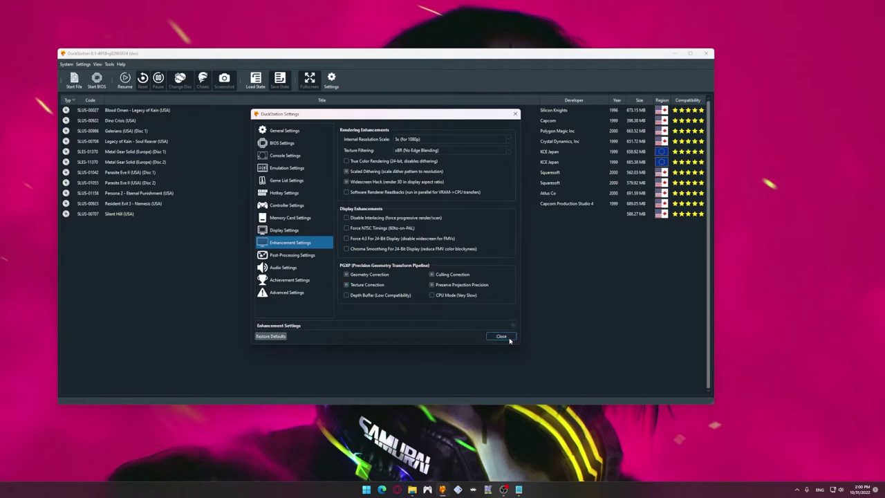
pyautogui.click(501, 336)
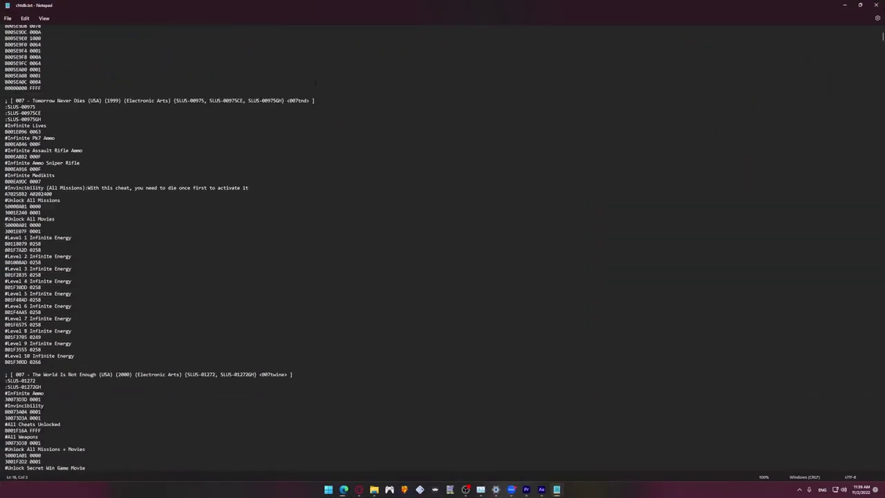
# - Look through the game cheat codes in chtdb.txt and open the text search
pyautogui.scroll(-13, 443, 249)
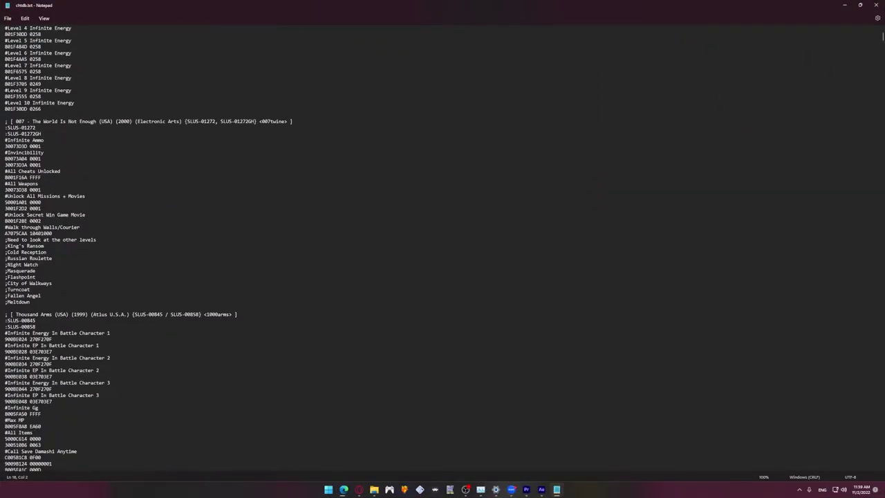
pyautogui.moveTo(883, 38); pyautogui.dragTo(865, 168)
pyautogui.hotkey('ctrl', 'f')
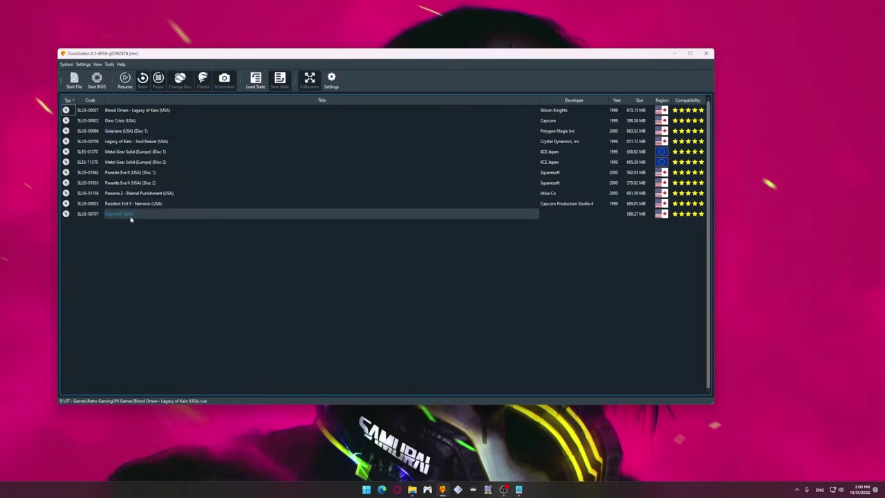
# - Start Silent Hill (USA) and enable the Widescreen 16-9 and 60fps USA cheats in the Cheat Manager
pyautogui.doubleClick(153, 215)
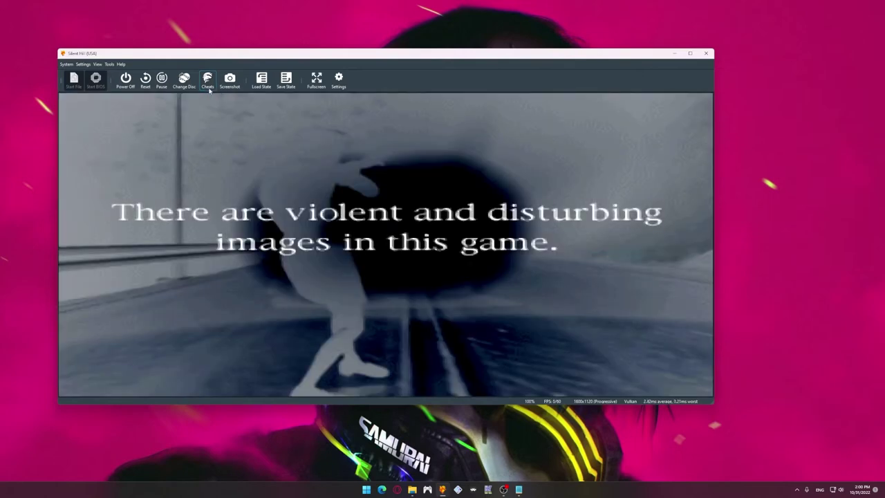
pyautogui.click(208, 88)
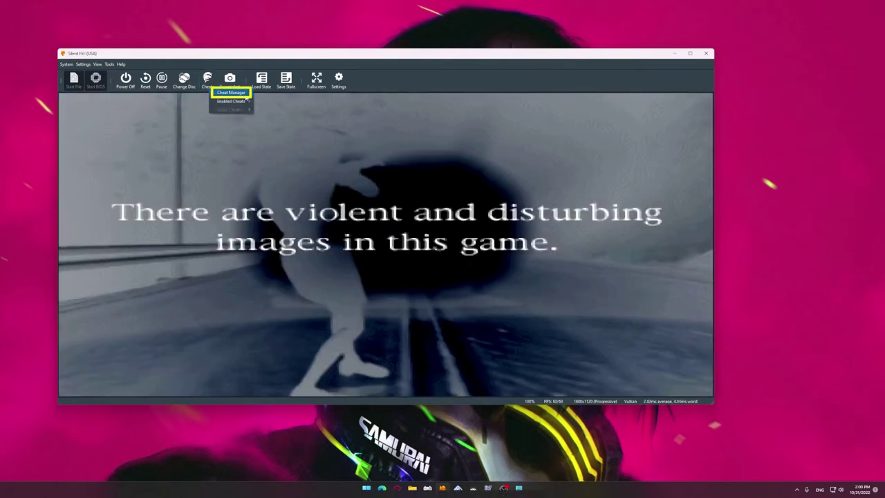
pyautogui.click(231, 93)
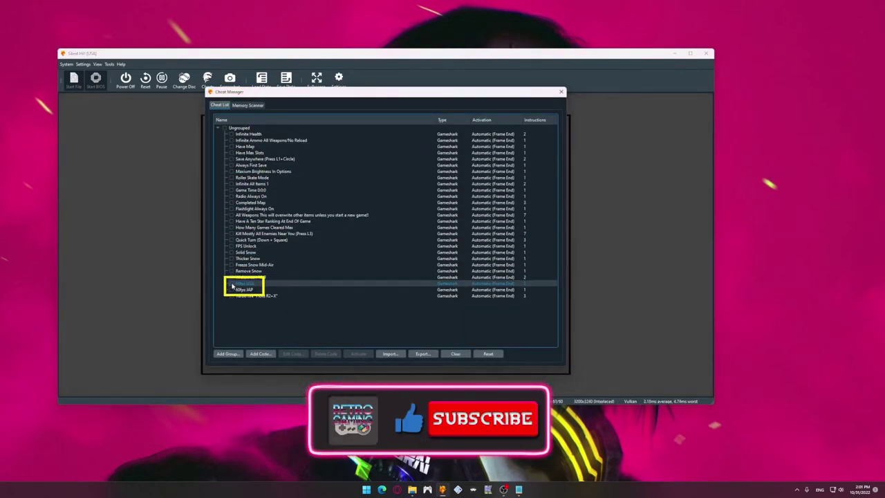
pyautogui.click(232, 284)
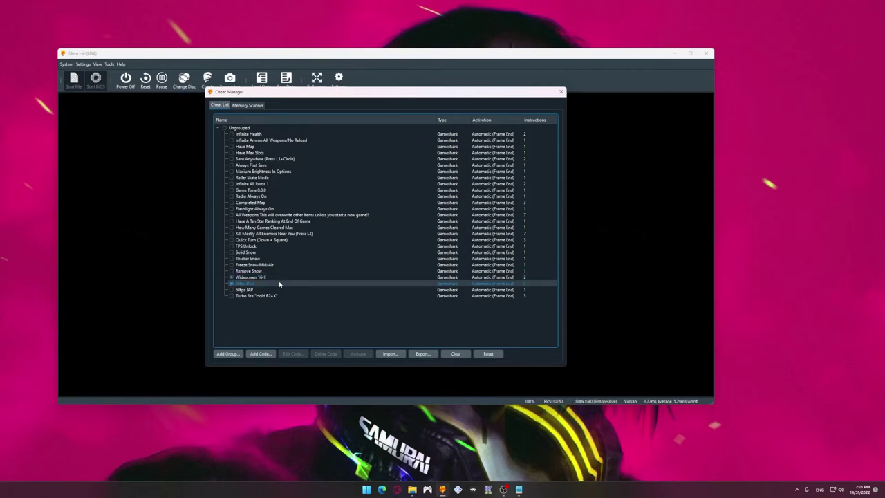
pyautogui.click(561, 92)
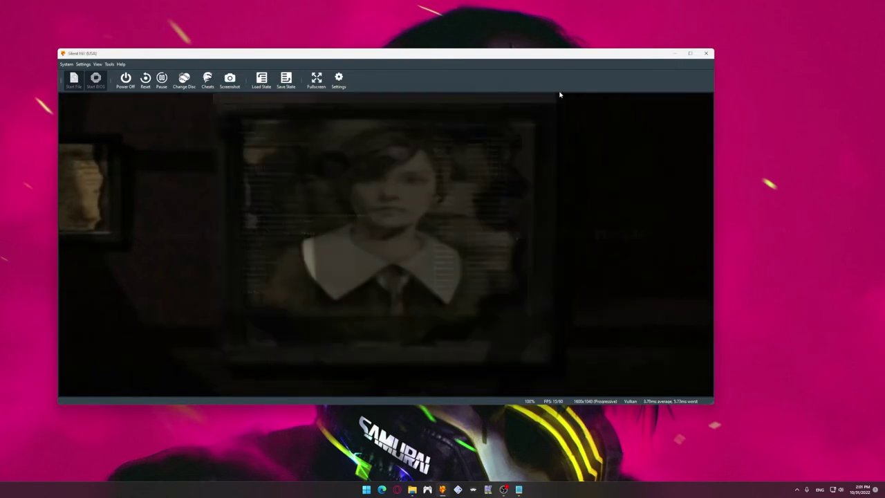
# - Load a saved game state and turn on the Widescreen Hack in the enhancement settings
pyautogui.click(262, 78)
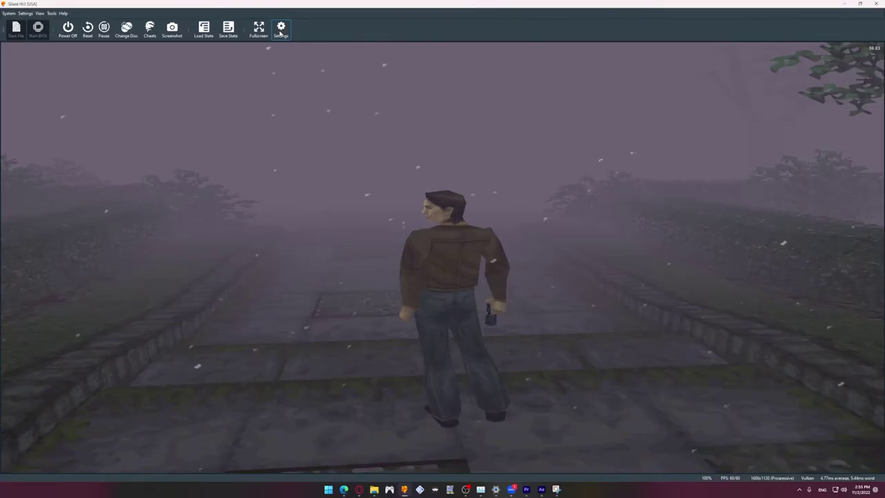
pyautogui.click(283, 36)
pyautogui.click(408, 195)
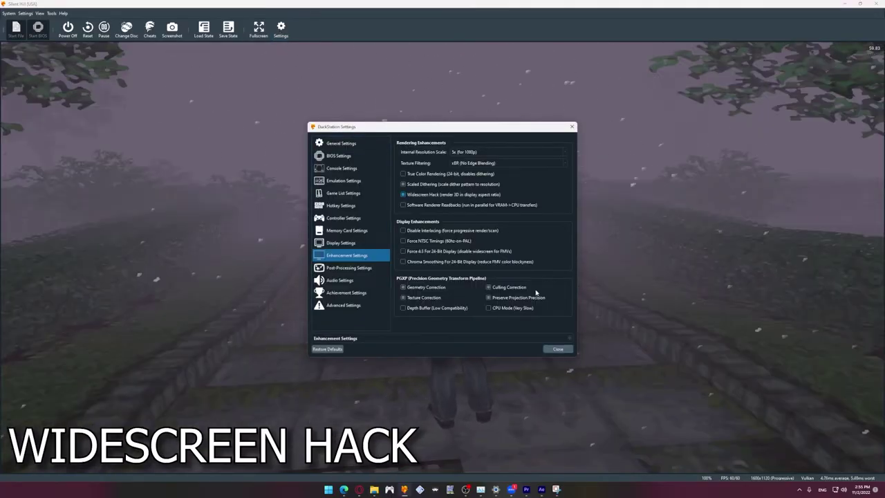
pyautogui.click(558, 349)
pyautogui.press('w')
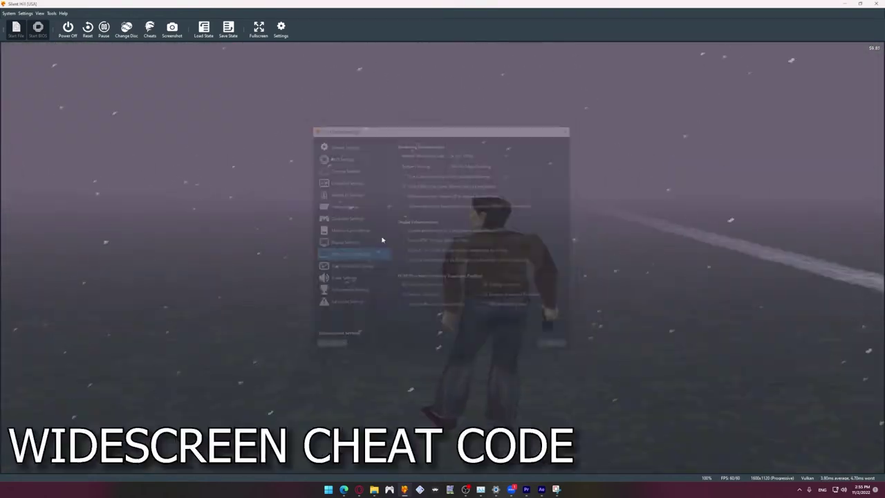
# - Enable the Widescreen 16-9 cheat from the ungrouped cheats of the running game
pyautogui.click(149, 30)
pyautogui.moveTo(182, 51)
pyautogui.moveTo(216, 49)
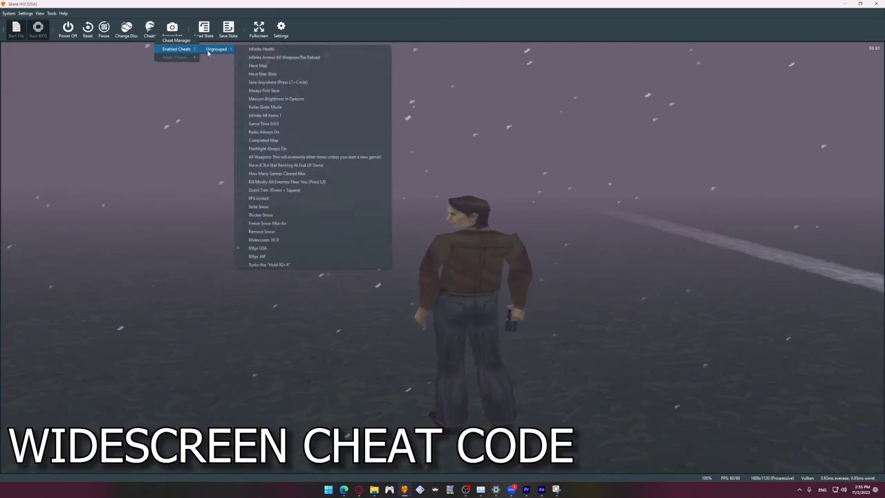
pyautogui.click(255, 244)
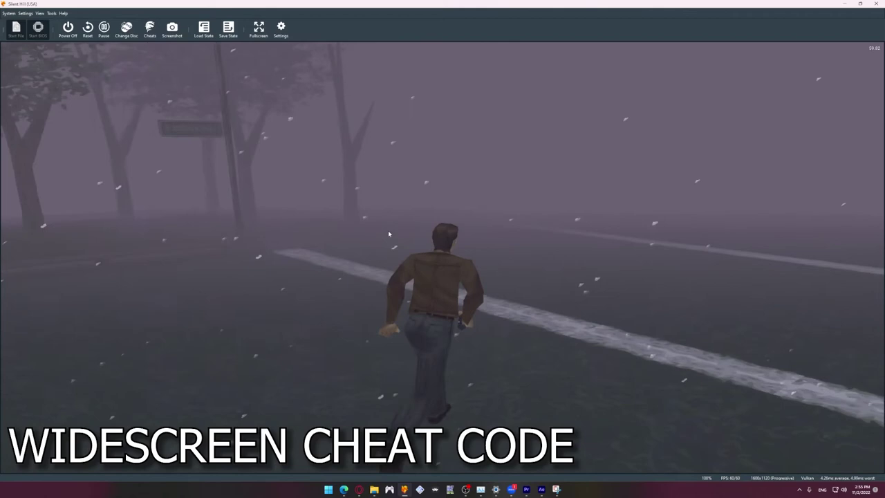
# - Turn the Widescreen Hack back on in addition to the widescreen cheat and close the settings
pyautogui.click(282, 33)
pyautogui.click(409, 196)
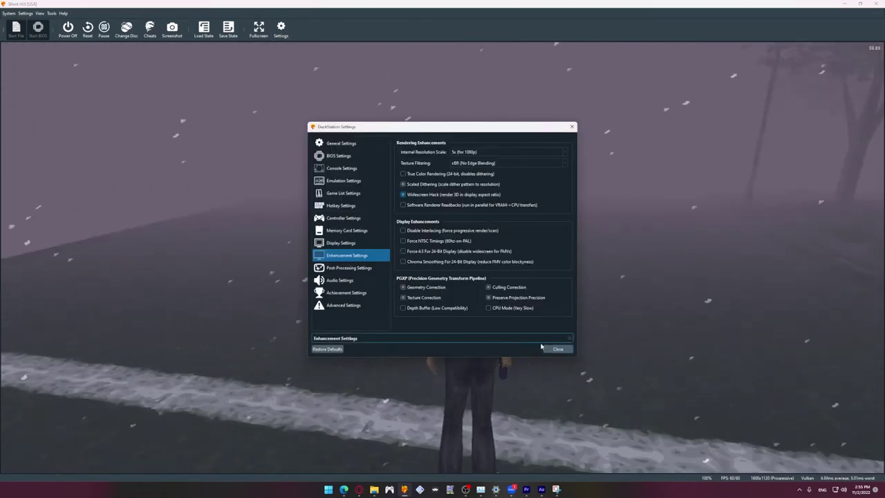
pyautogui.click(558, 350)
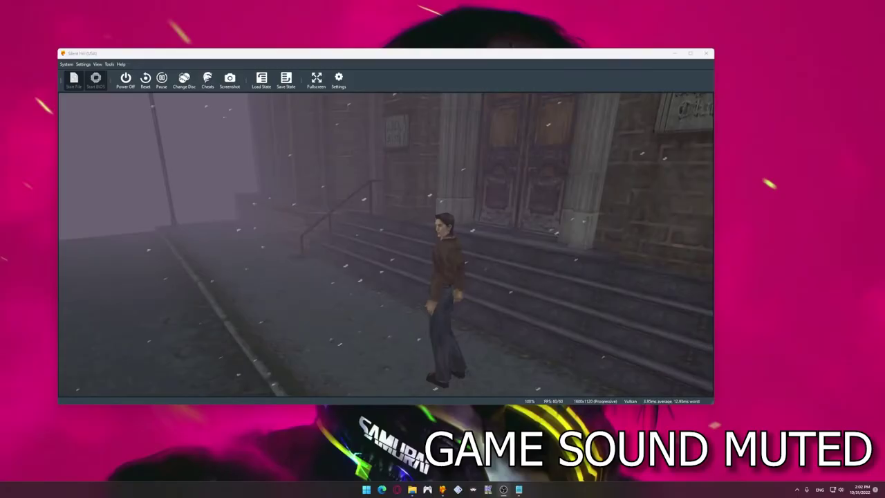
# - Disable the Widescreen Hack and Geometry Correction, and set texture filtering to Nearest-Neighbor
pyautogui.click(340, 81)
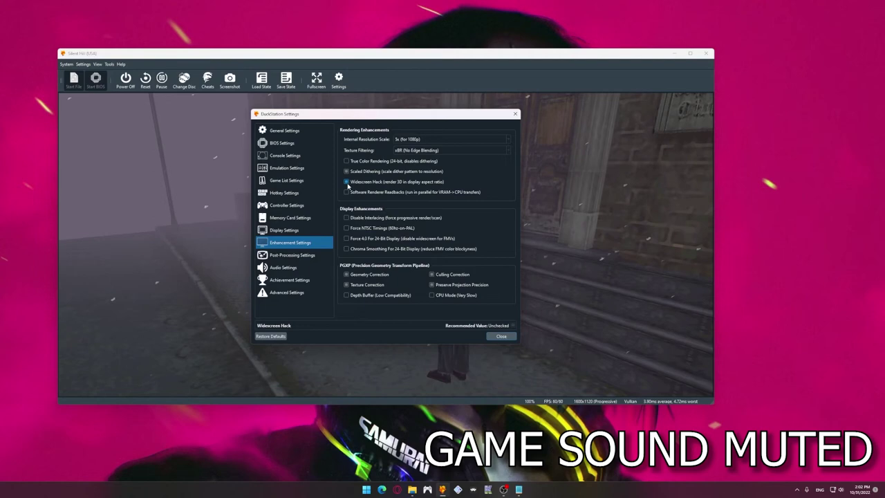
pyautogui.click(347, 183)
pyautogui.click(347, 275)
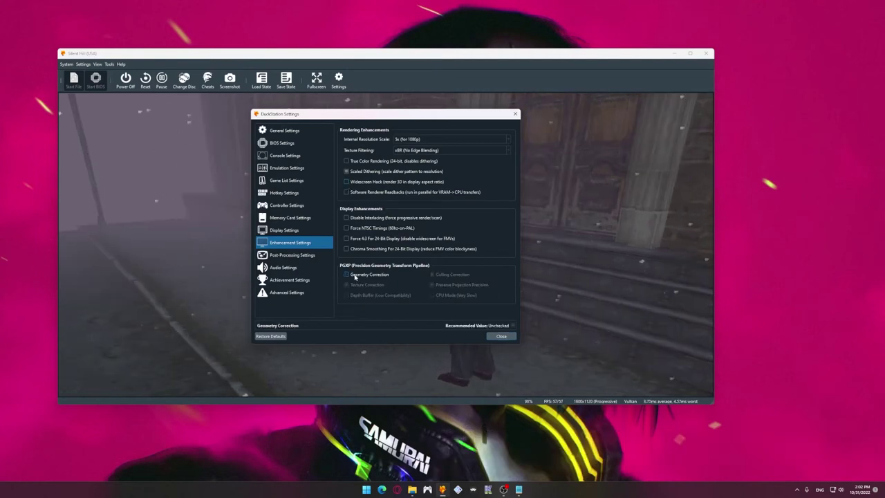
pyautogui.click(440, 151)
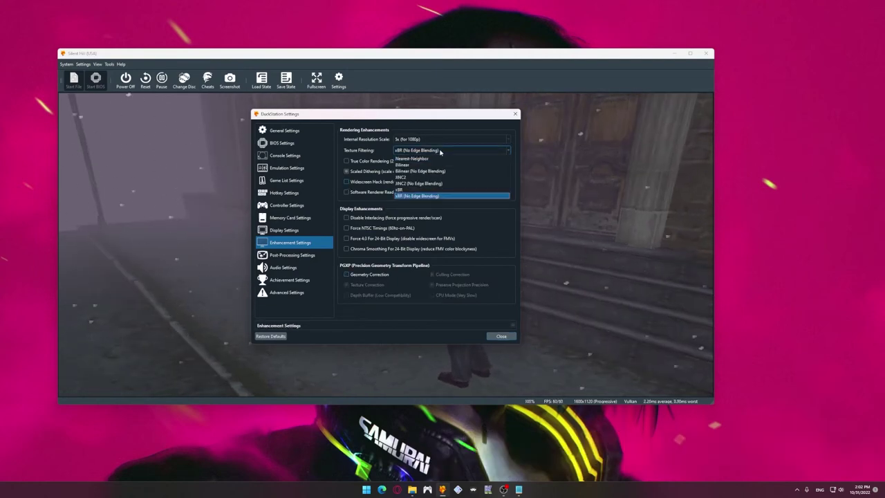
pyautogui.click(436, 157)
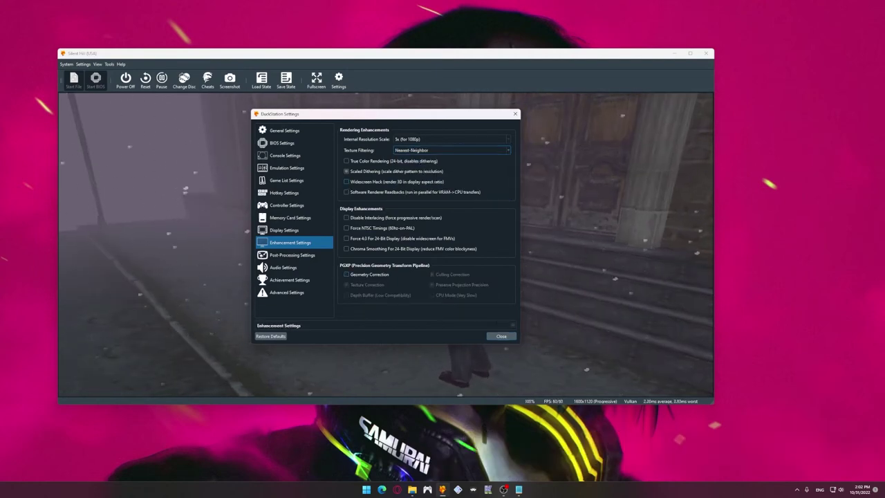
pyautogui.click(500, 337)
# - Turn off the Widescreen 16-9 cheat and toggle the 60fps USA cheat among the ungrouped cheats of the running game
pyautogui.click(206, 81)
pyautogui.moveTo(253, 103)
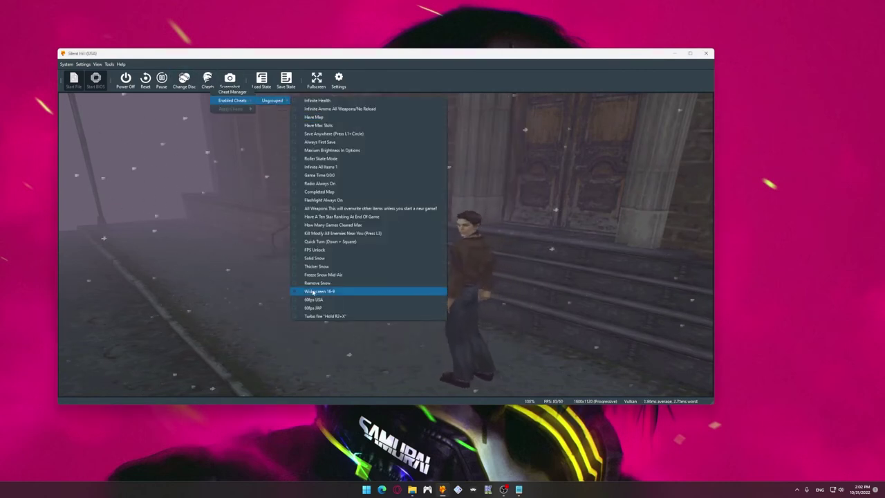
pyautogui.click(389, 288)
pyautogui.click(206, 86)
pyautogui.moveTo(228, 100)
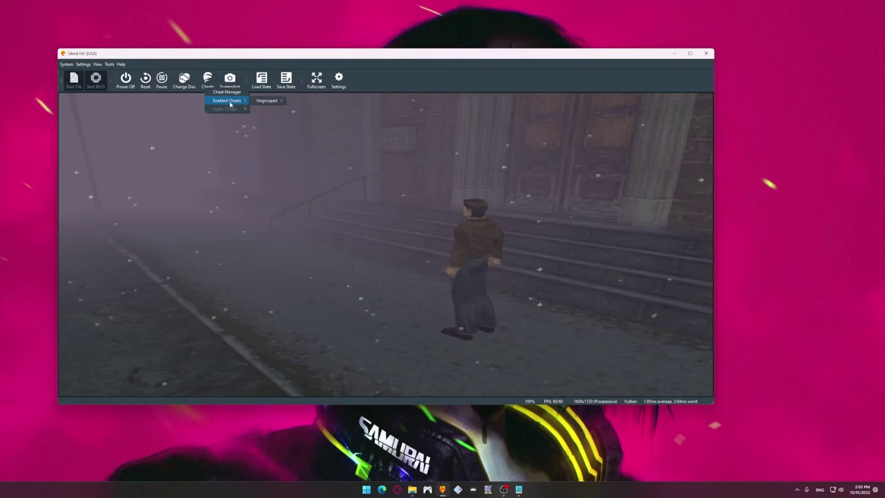
pyautogui.moveTo(270, 100)
pyautogui.click(299, 301)
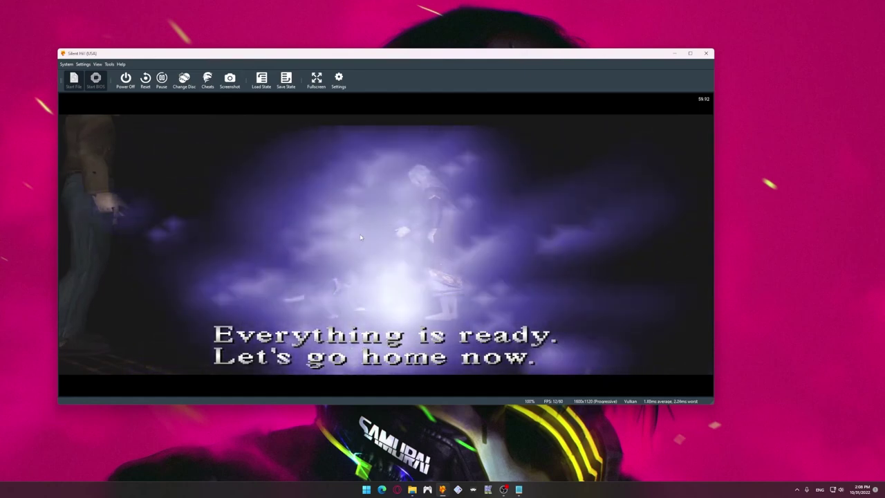
# - Save the game state during the cutscene, turn off Geometry Correction in the enhancement settings and close the settings
pyautogui.click(286, 79)
pyautogui.click(314, 170)
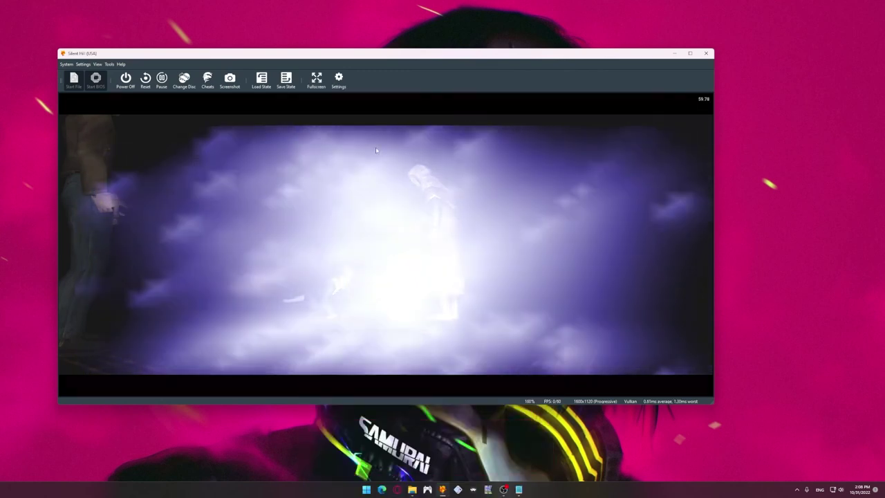
pyautogui.click(339, 81)
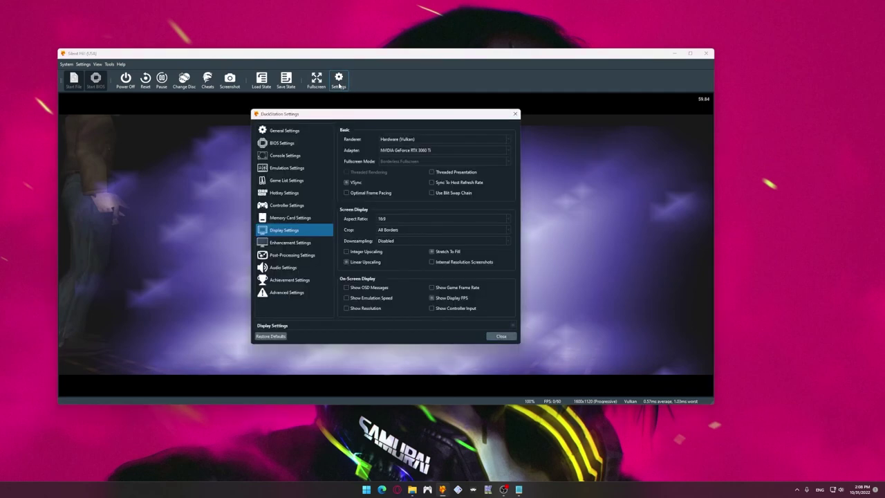
pyautogui.click(288, 242)
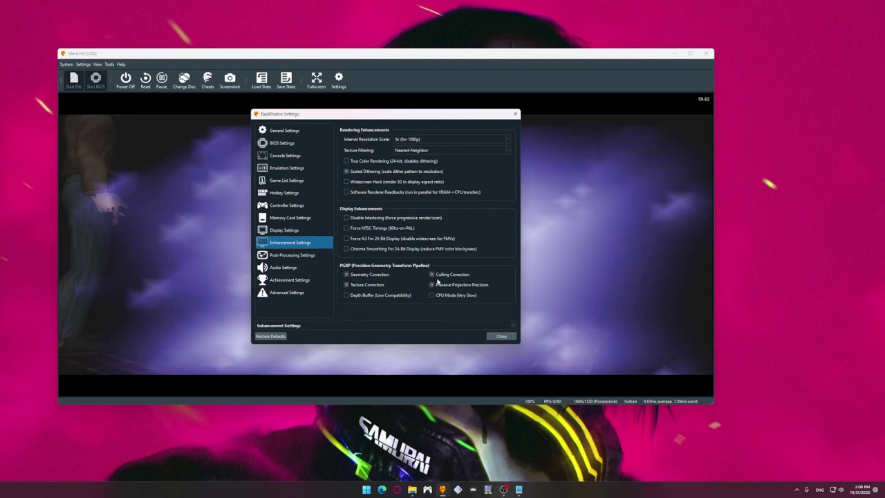
pyautogui.click(363, 275)
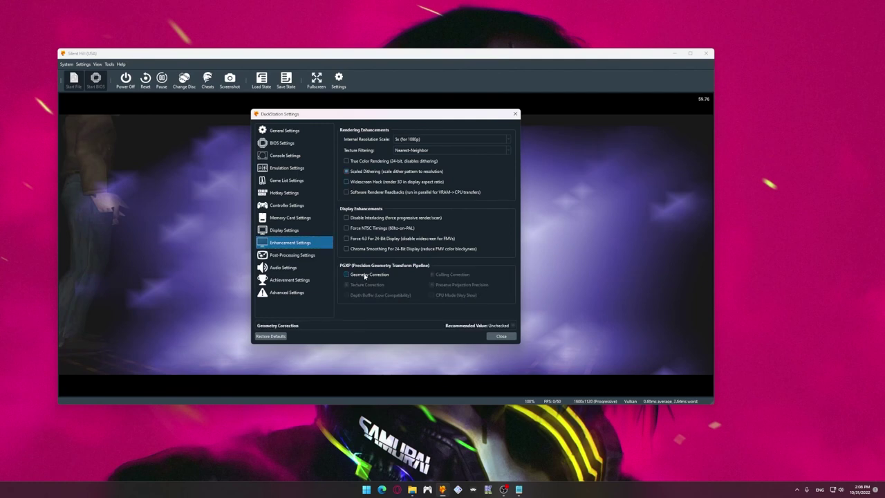
pyautogui.click(502, 337)
# - Review the ungrouped cheats of the running game and bring up the list of saved states for loading
pyautogui.click(212, 86)
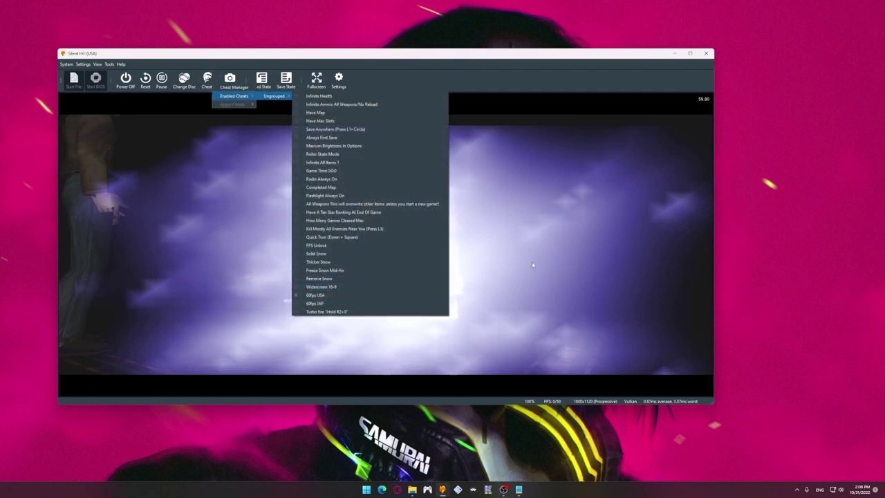
pyautogui.click(268, 126)
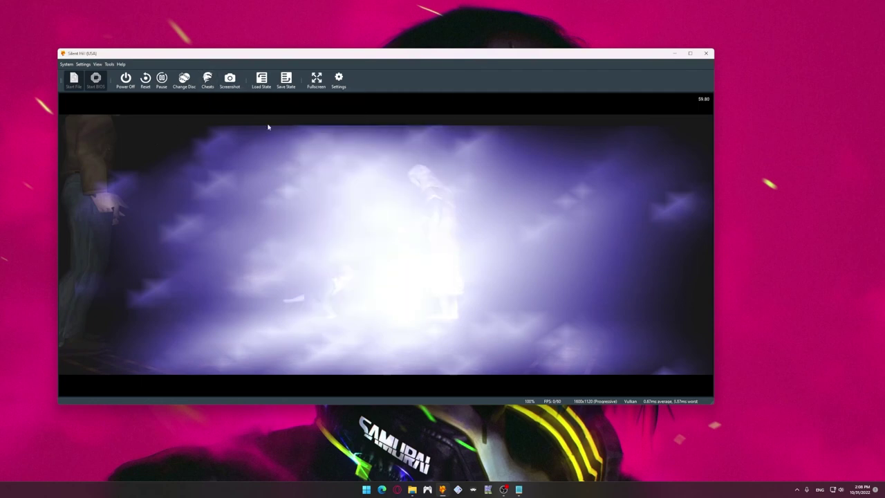
pyautogui.click(262, 87)
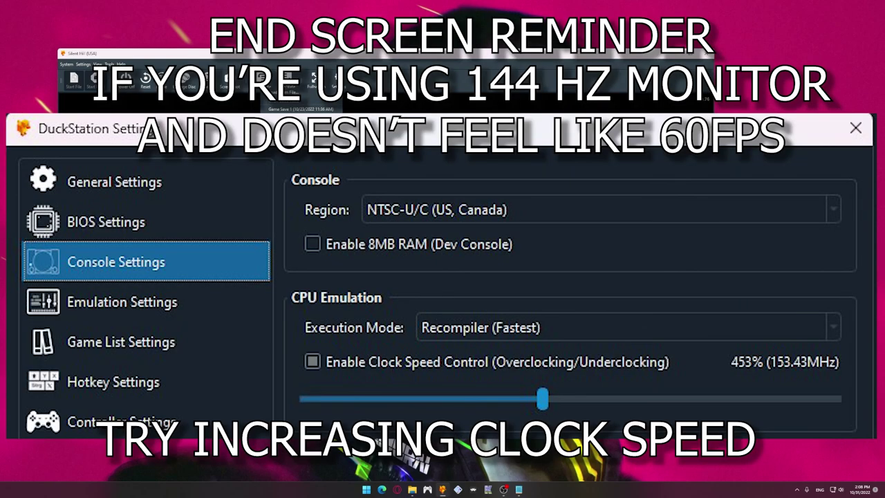